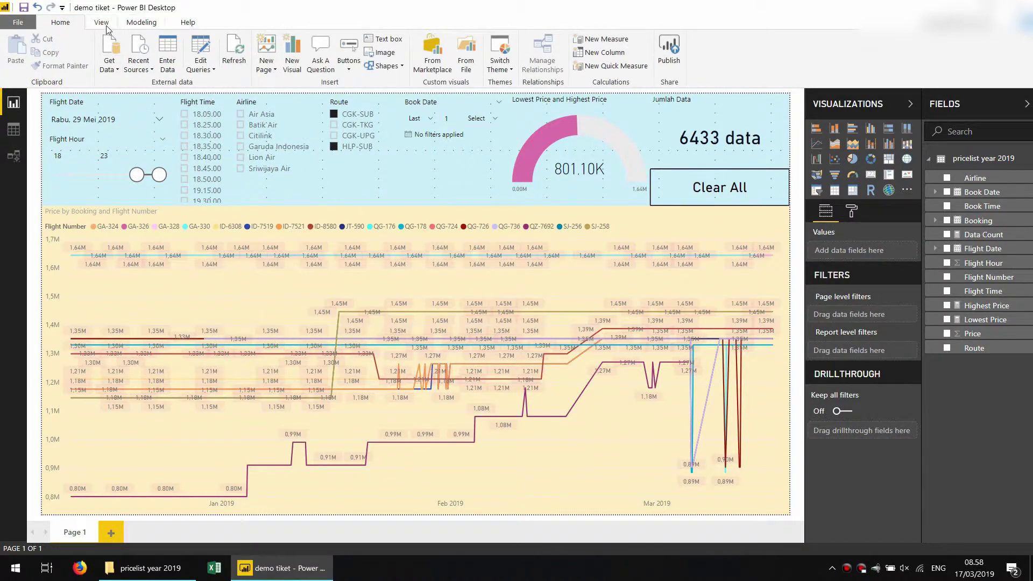
- Switch the report page to phone layout and look over the empty phone canvas
click(105, 24)
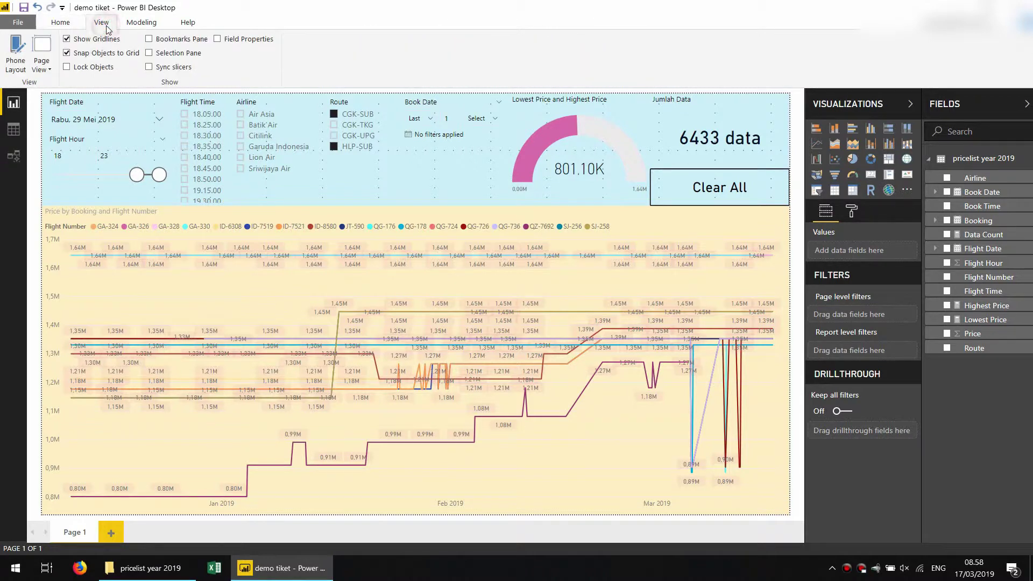
click(16, 51)
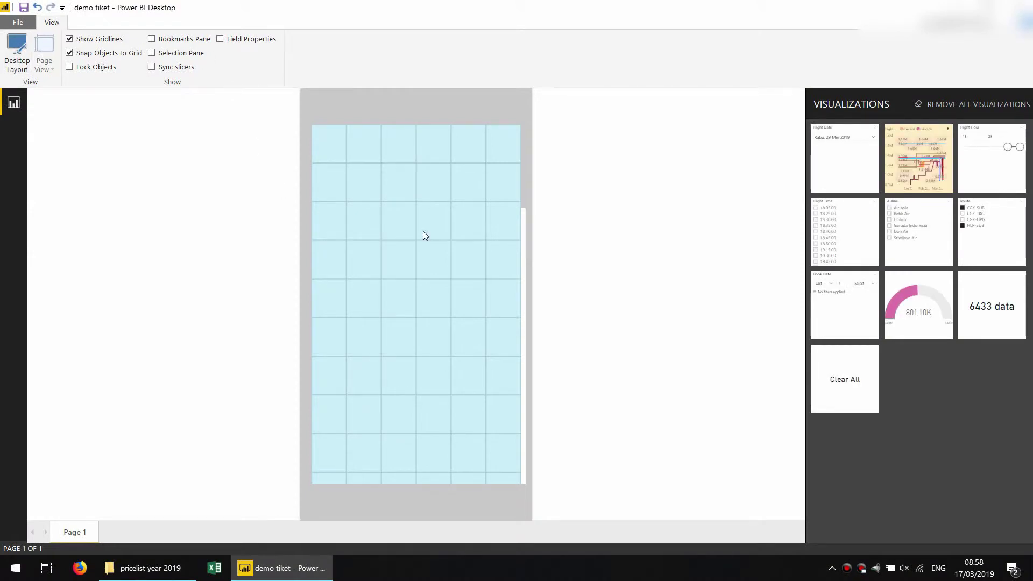
scroll(422, 233, down, 2)
scroll(422, 235, up, 2)
- Place the Flight Date slicer at the top of the phone canvas, one row high and four columns wide, with the Flight Hour slicer beneath it
drag(832, 163, 334, 159)
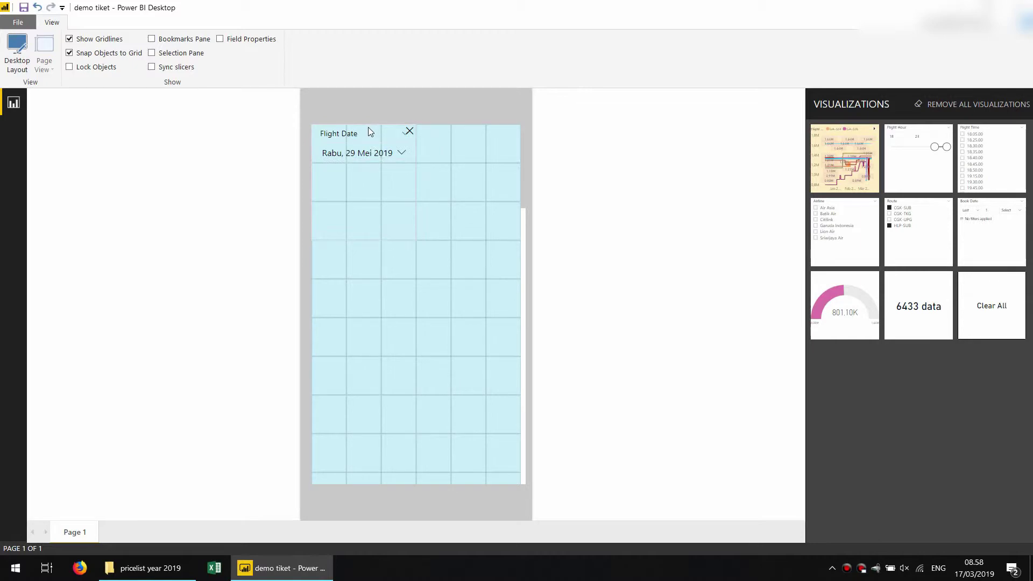
click(360, 128)
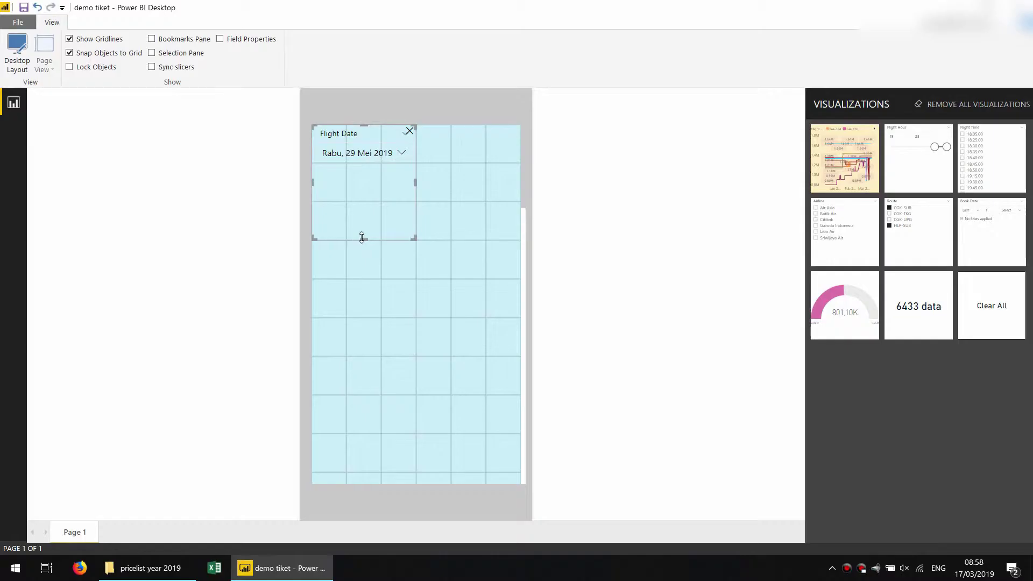
click(362, 238)
drag(367, 218, 370, 161)
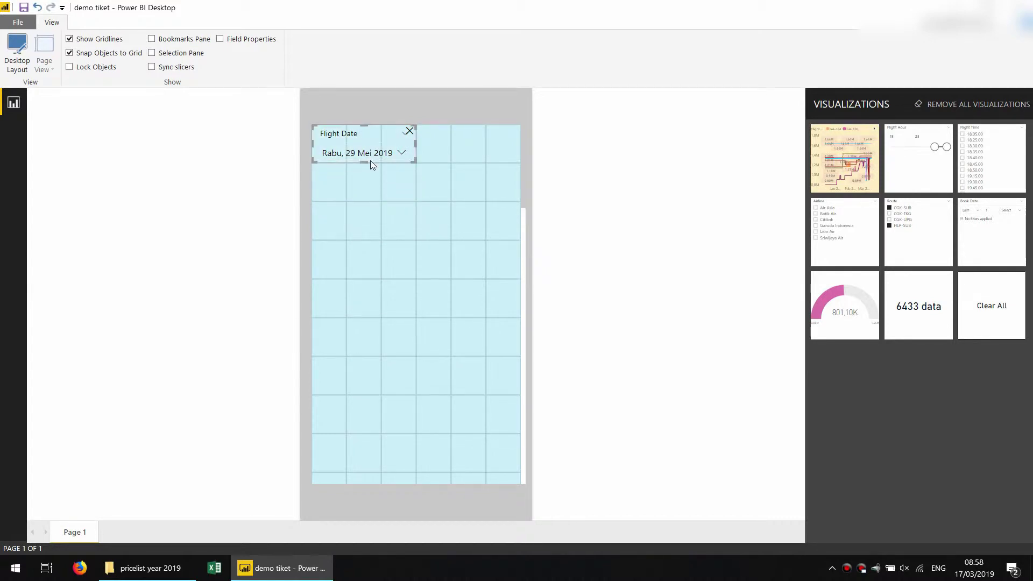
drag(918, 159, 377, 188)
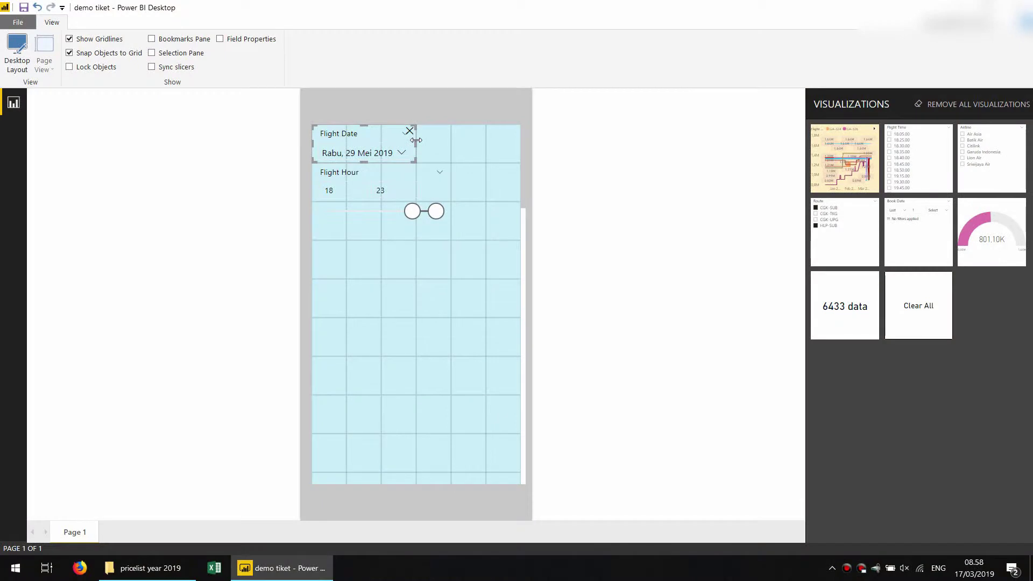
drag(416, 140, 452, 140)
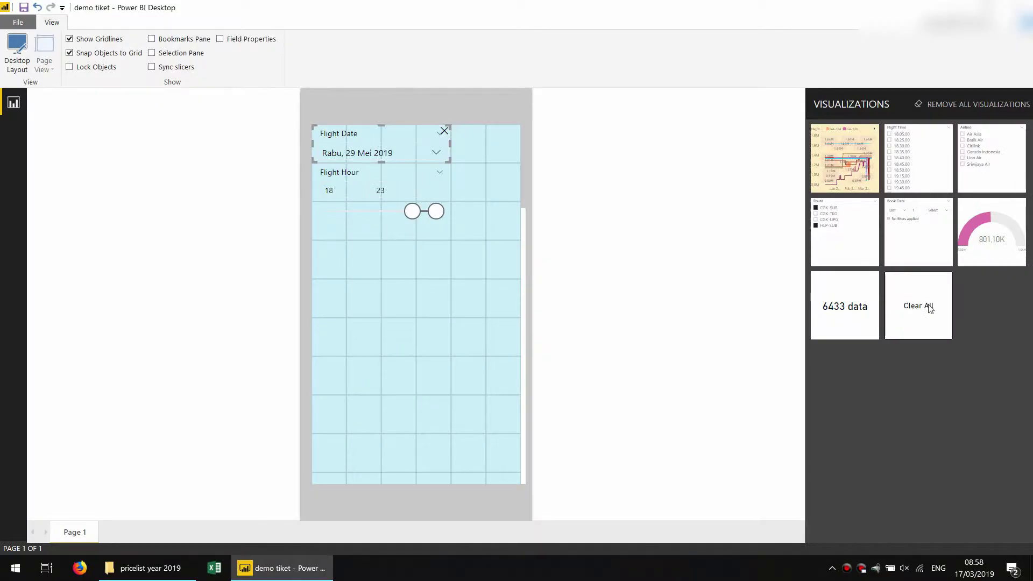
- Place the Clear All button beside Flight Date at one row high, with the Lowest Price and Highest Price gauge below it
drag(930, 308, 506, 165)
click(490, 195)
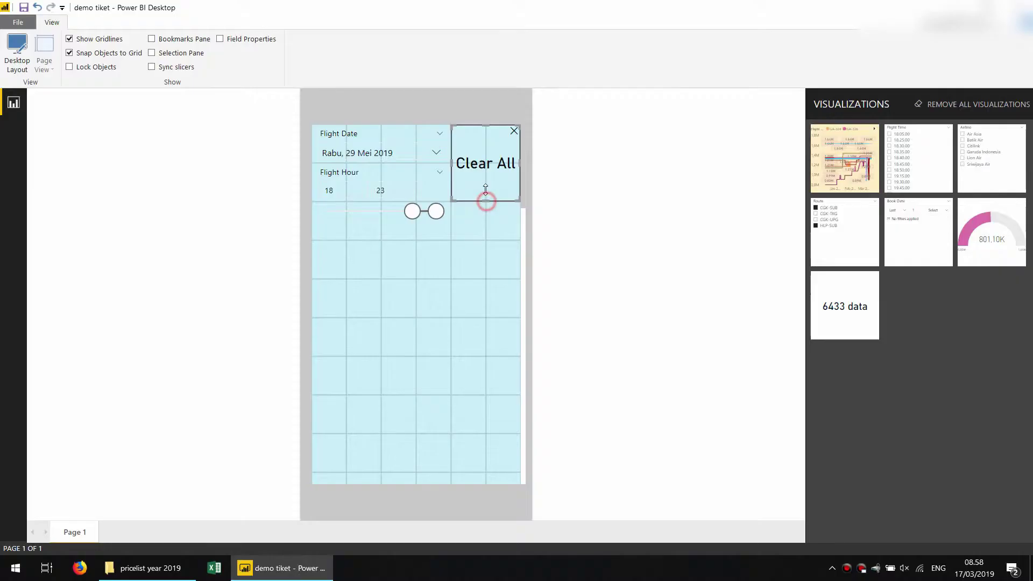
drag(484, 200, 485, 162)
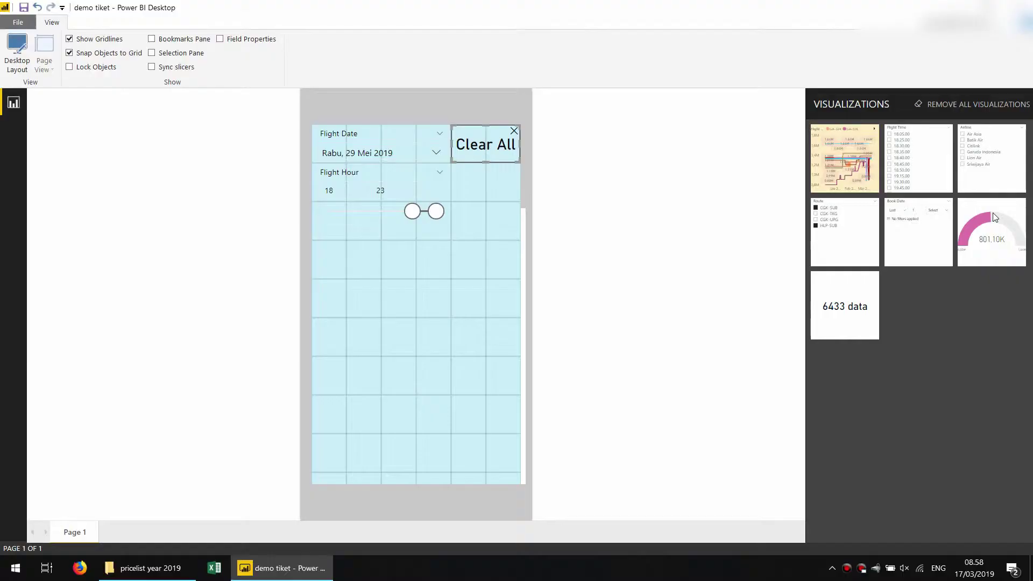
drag(990, 228, 486, 199)
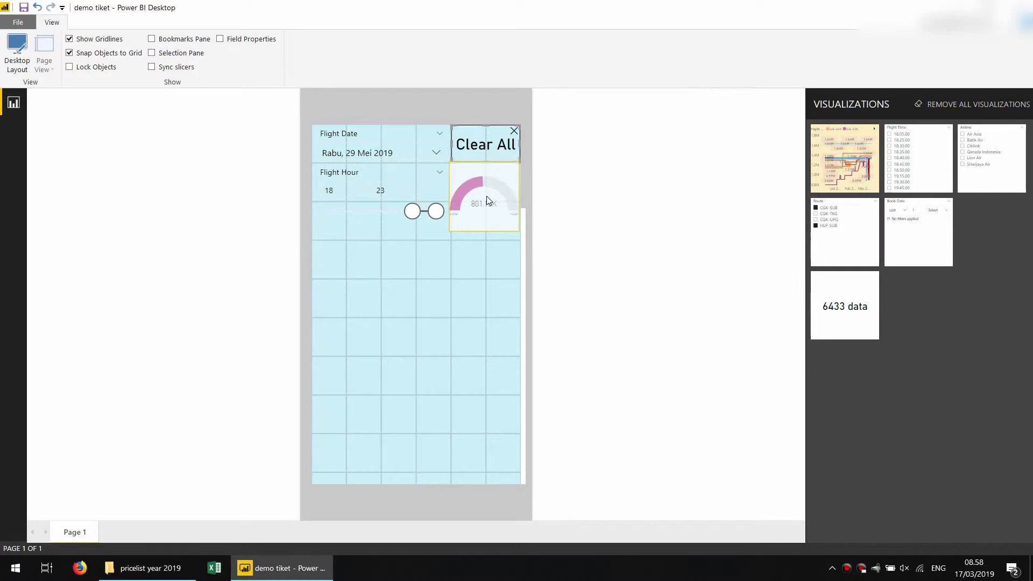
click(392, 179)
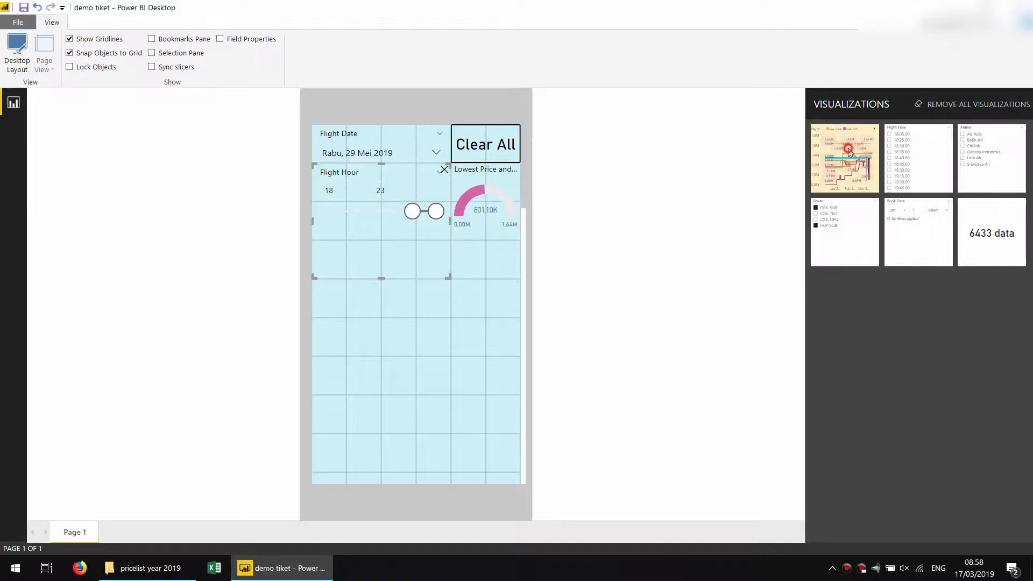
- Add the Price by Booking and Flight Number chart below Flight Hour, spanning the full canvas width and four rows high
drag(860, 147, 357, 314)
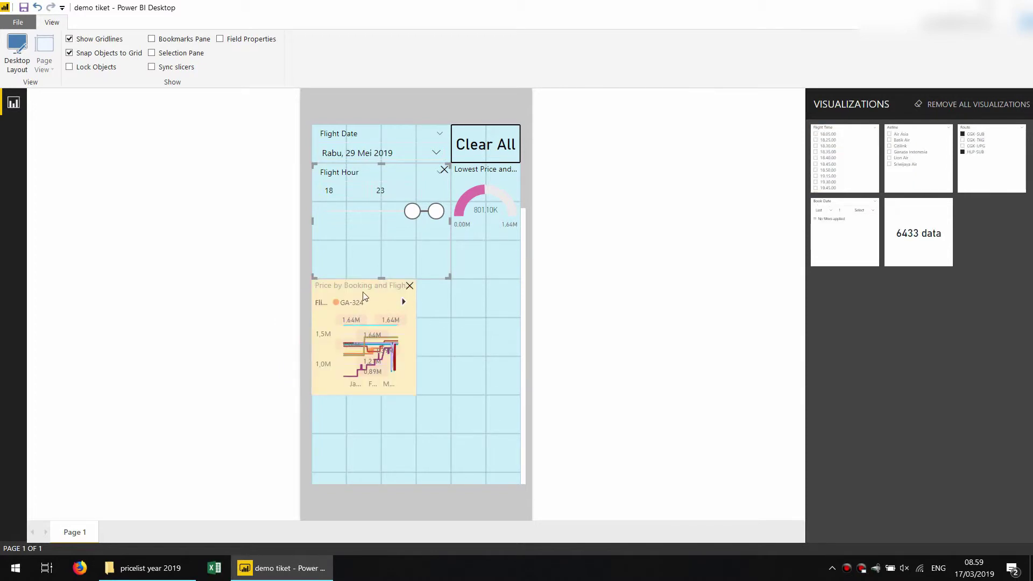
click(360, 290)
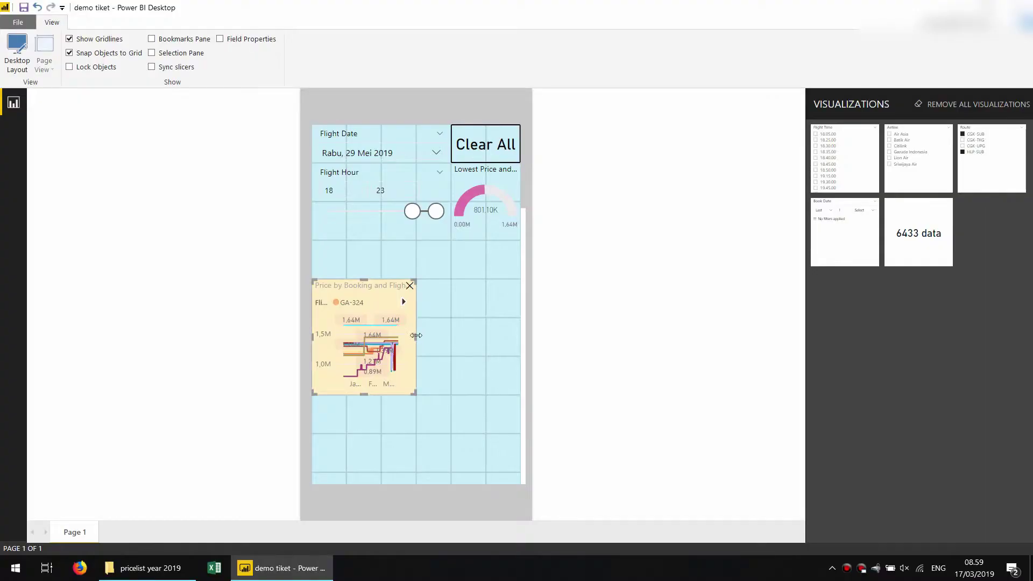
drag(494, 331, 522, 328)
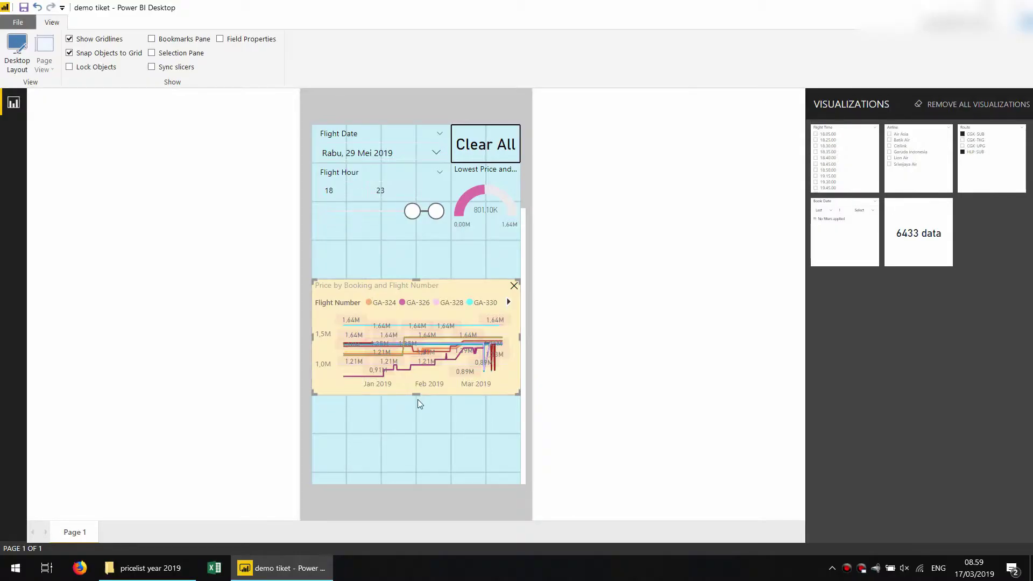
drag(418, 396, 417, 432)
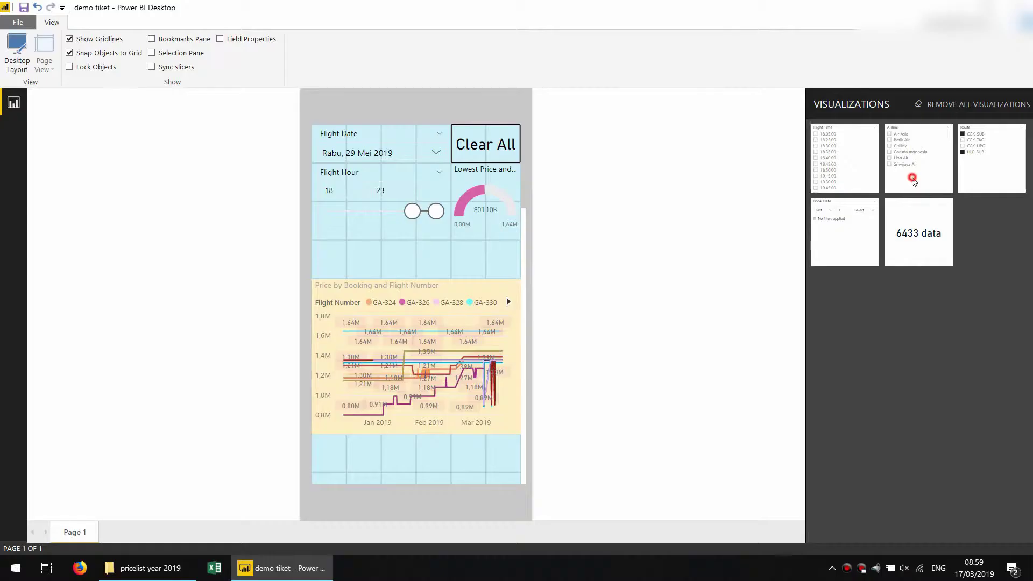
- Place the Airline and Route slicers side by side directly below the price chart
drag(913, 182, 347, 484)
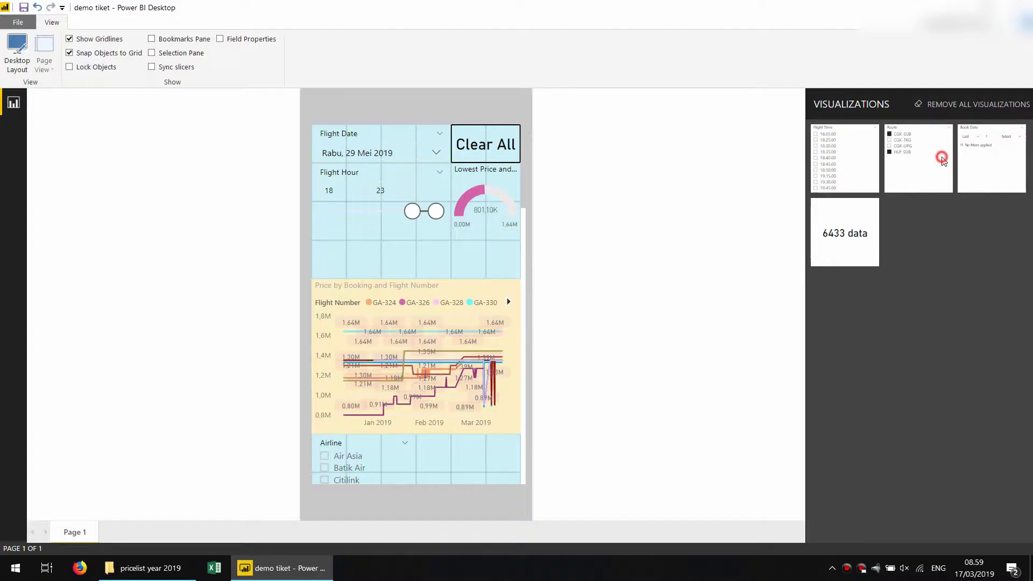
drag(951, 163, 486, 472)
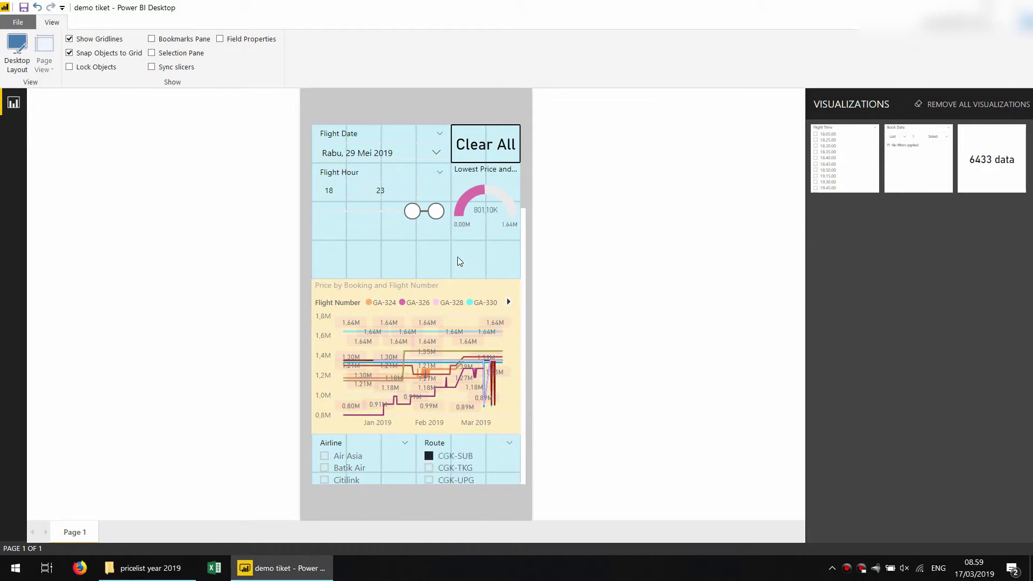
- Shorten the Flight Hour slicer to two rows and extend the price chart upward to close the gap
click(376, 218)
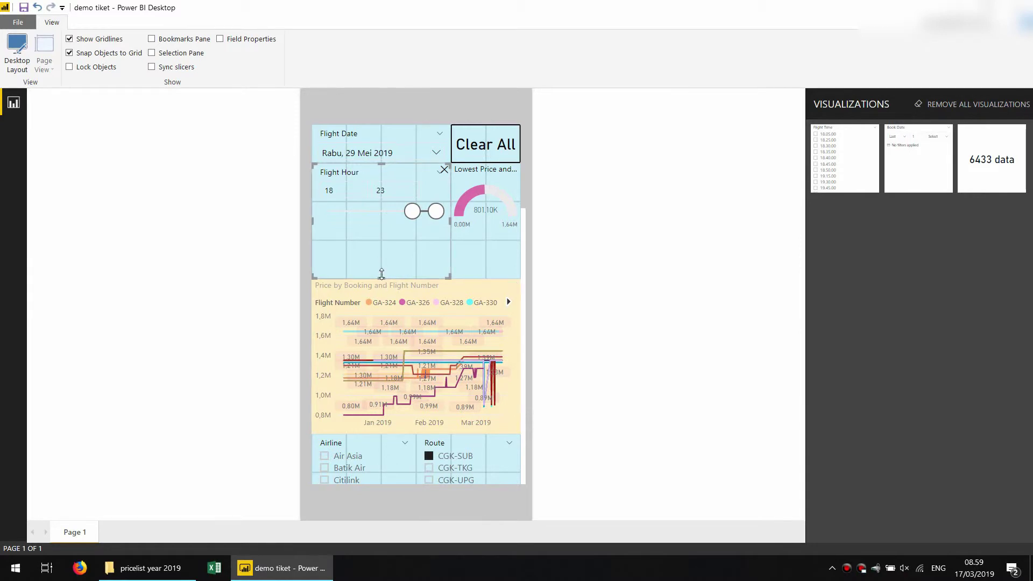
drag(381, 274, 381, 238)
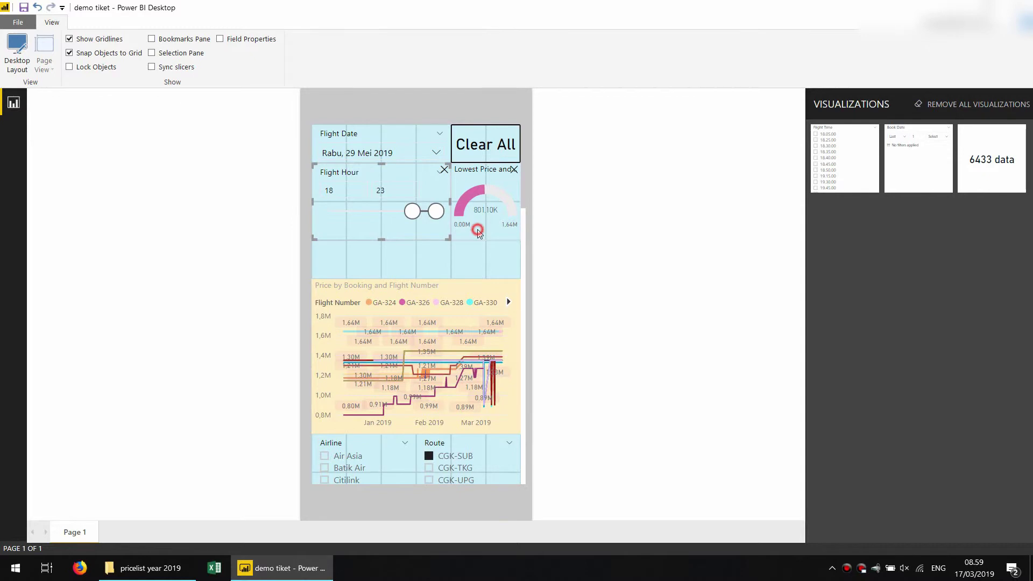
click(476, 231)
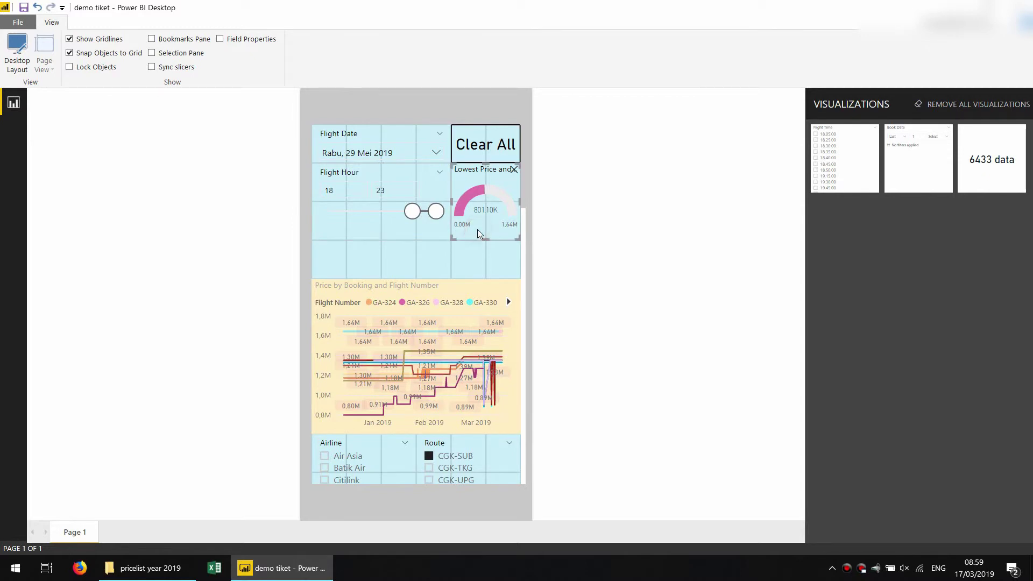
click(443, 288)
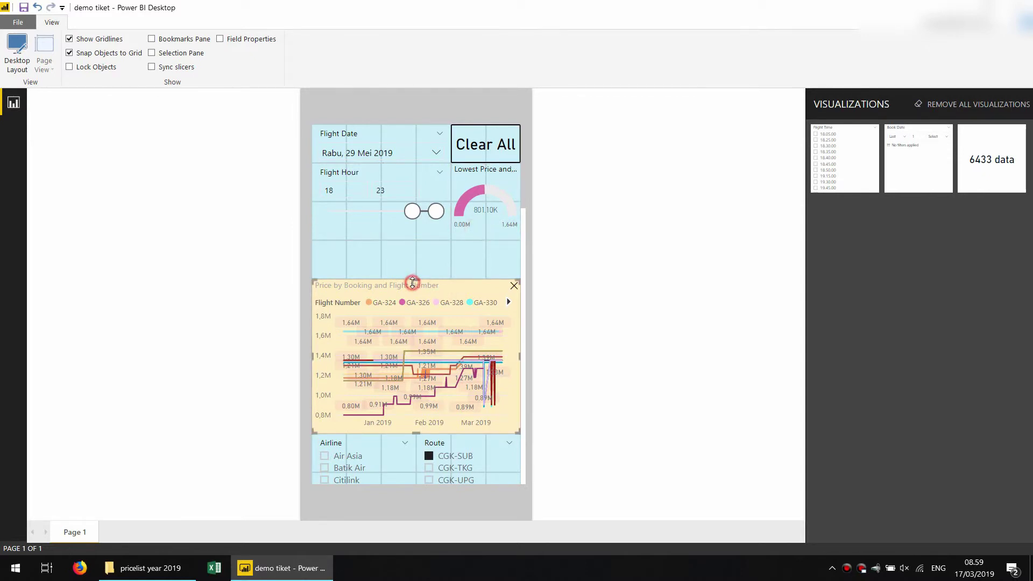
drag(412, 283, 416, 243)
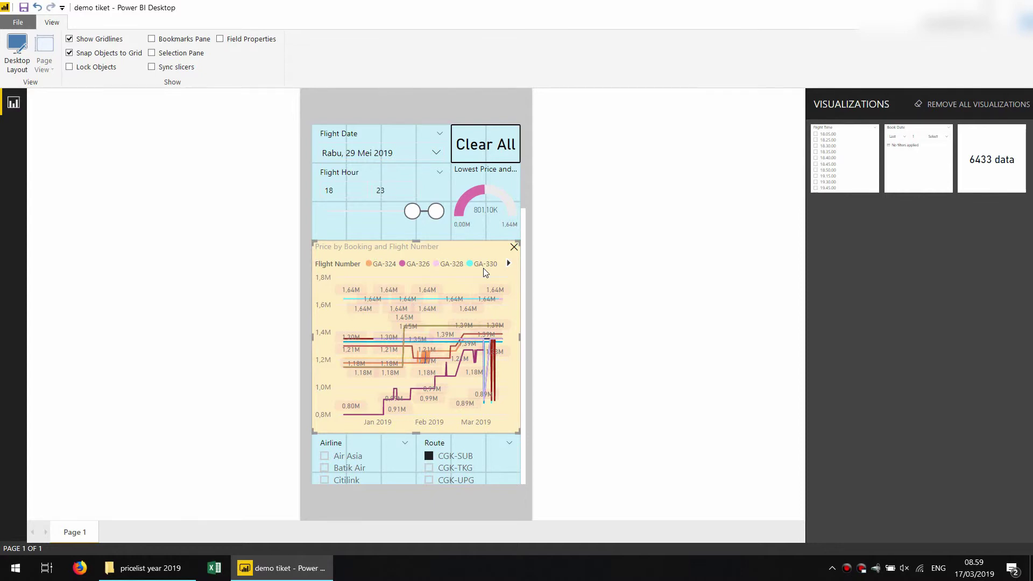
- Add the Book Date slicer below the Airline and Route slicers, spanning the full canvas width and two rows high
scroll(485, 273, down, 3)
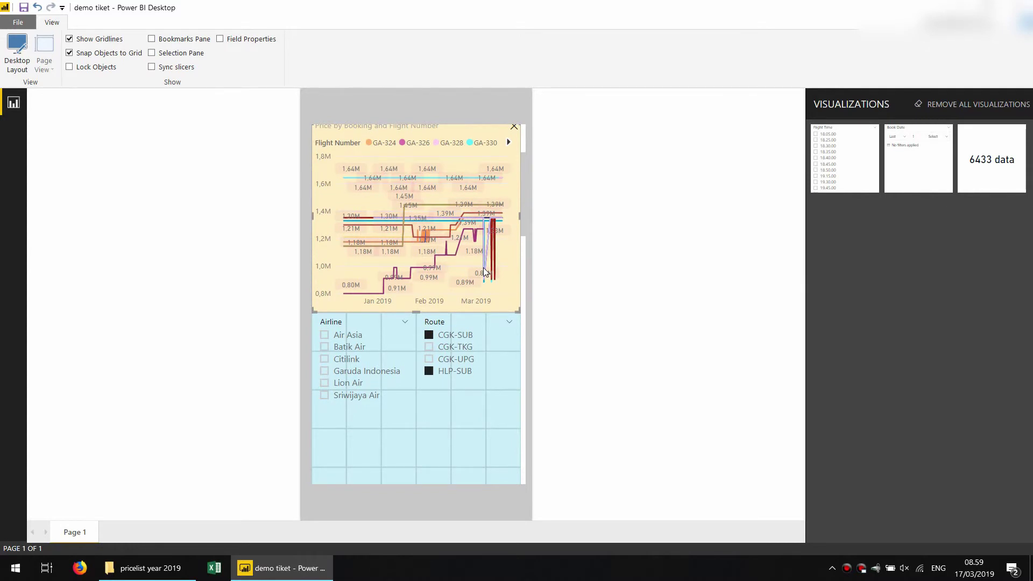
scroll(485, 271, up, 2)
scroll(482, 247, down, 4)
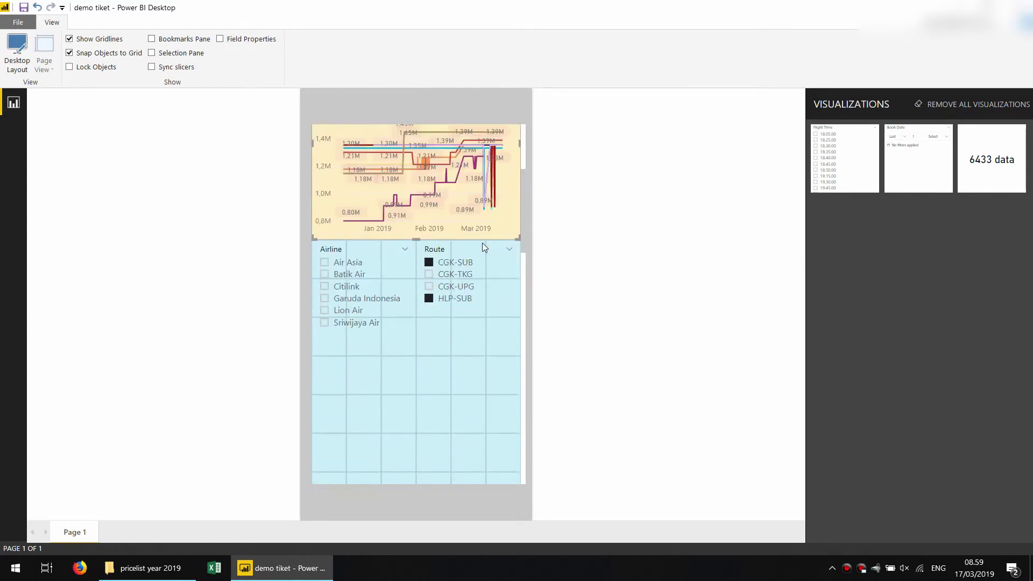
scroll(482, 243, down, 2)
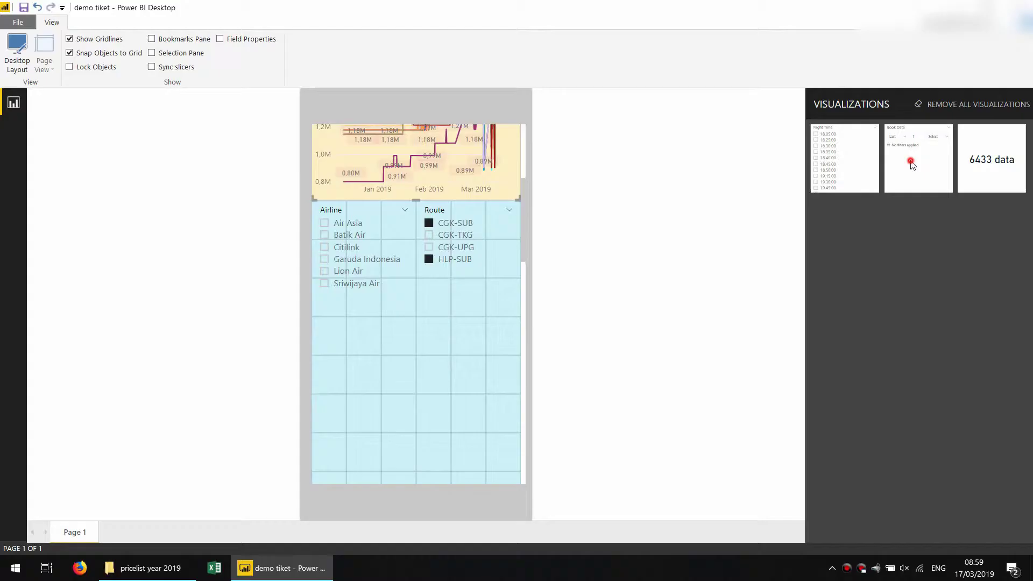
drag(911, 164, 348, 362)
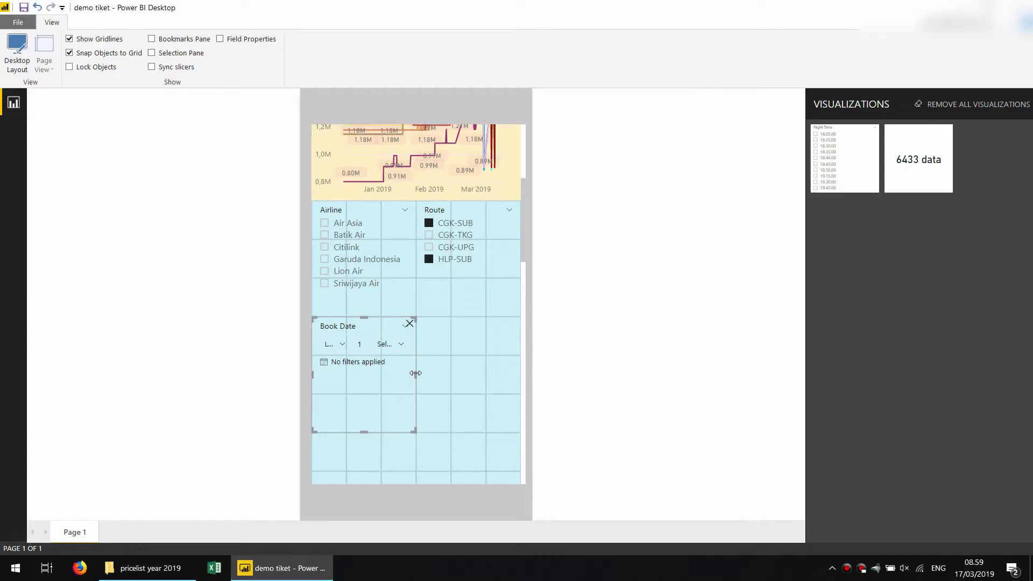
drag(415, 373, 523, 366)
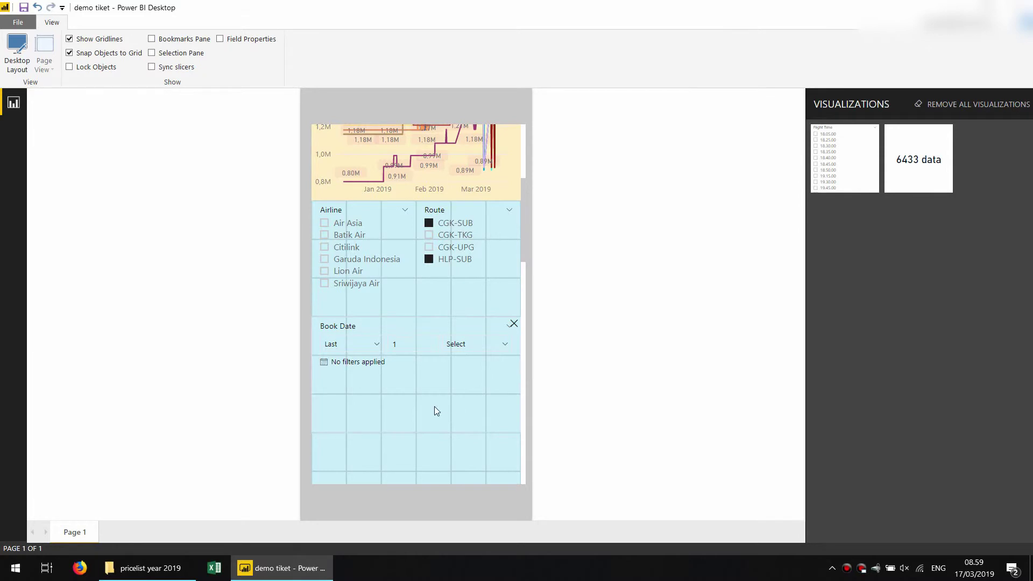
click(428, 391)
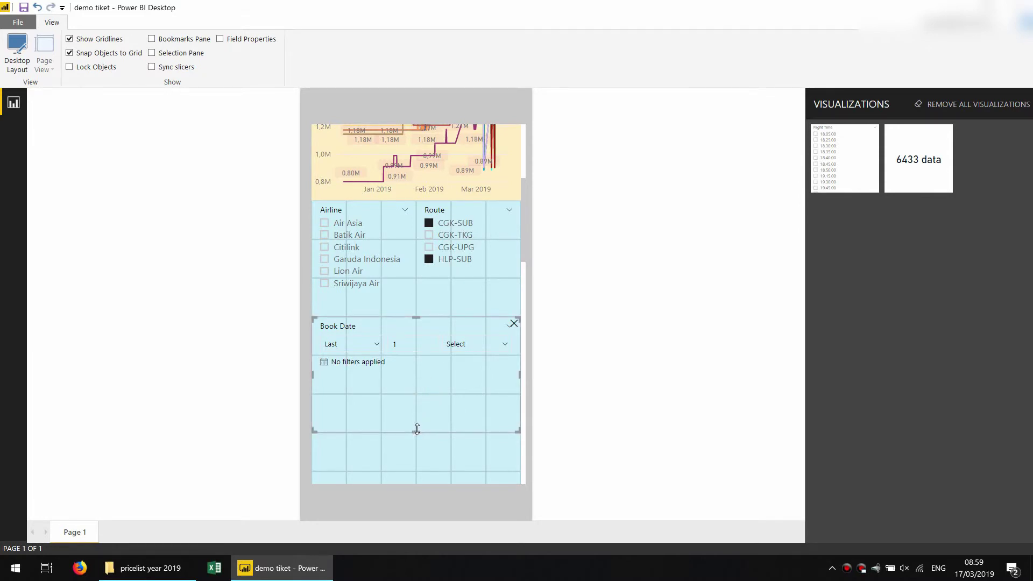
drag(417, 428, 422, 389)
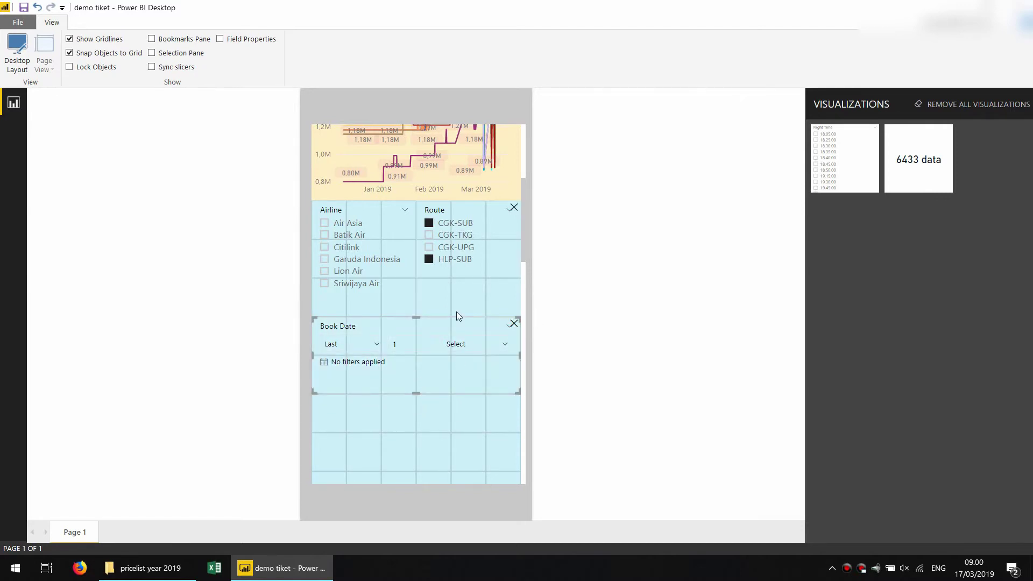
- Review the finished phone layout from the Flight Date slicer down to the Book Date slicer
scroll(456, 312, up, 3)
scroll(456, 313, up, 2)
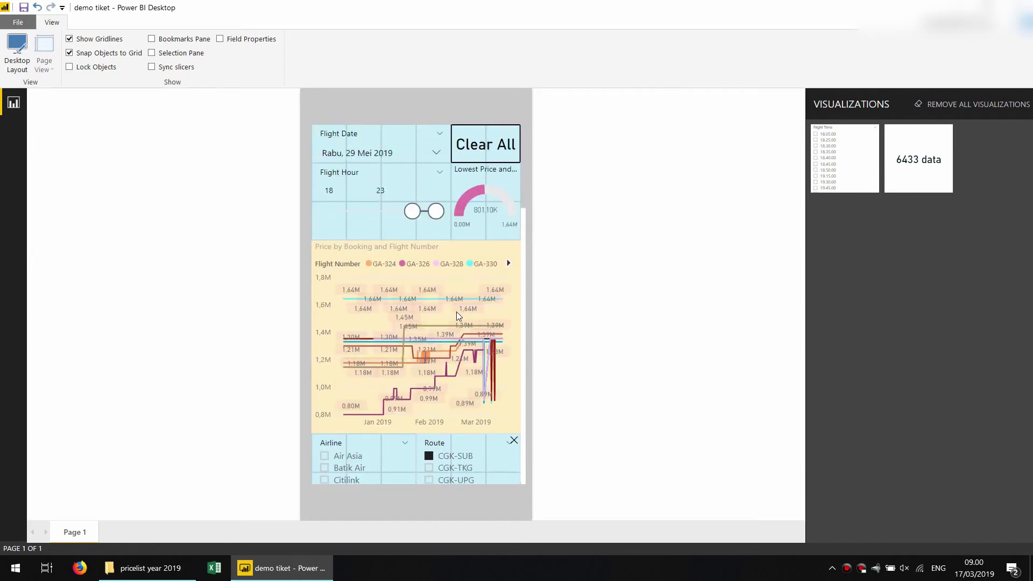
scroll(456, 313, down, 5)
scroll(456, 316, down, 3)
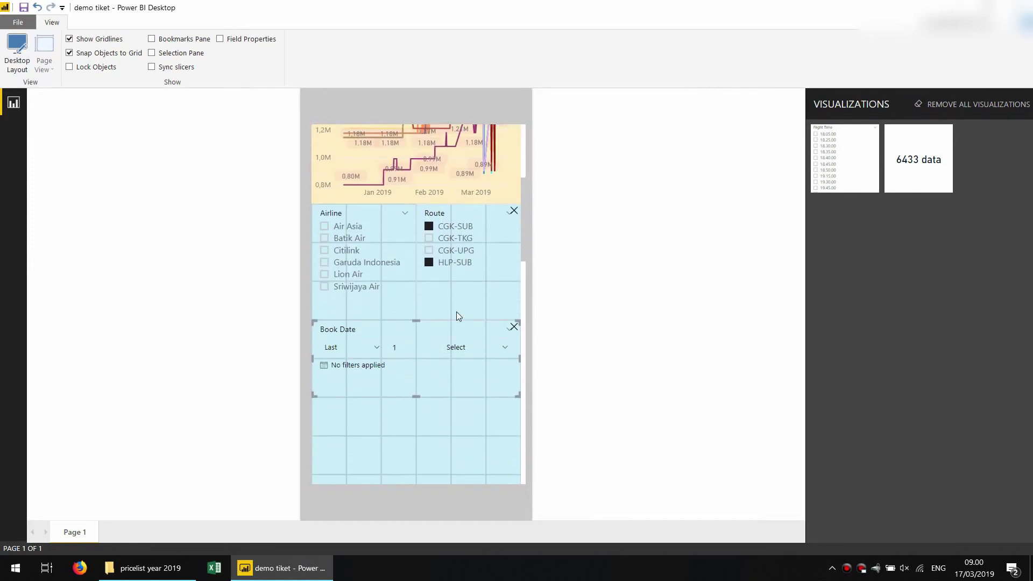
scroll(458, 316, up, 2)
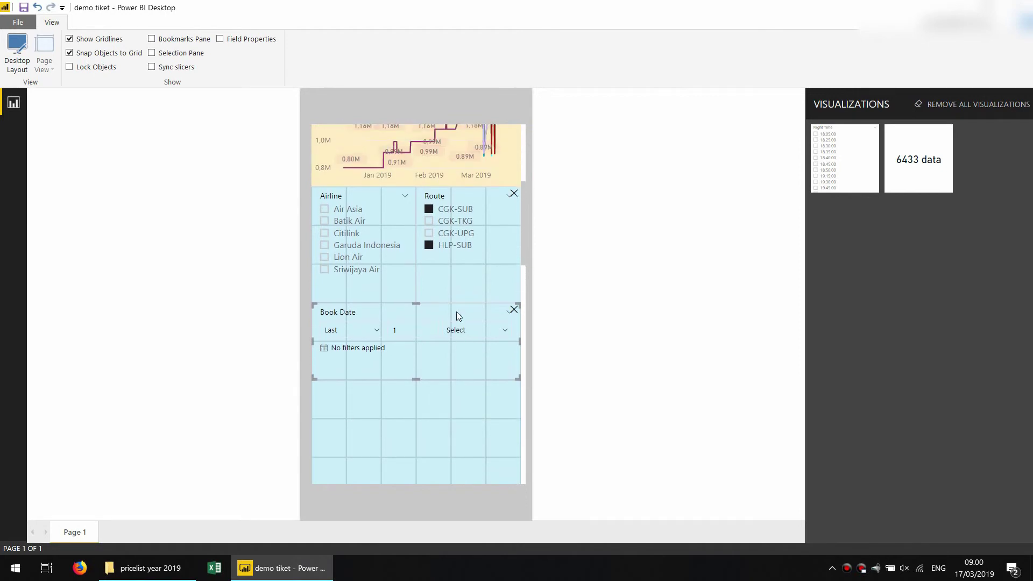
scroll(456, 316, up, 1)
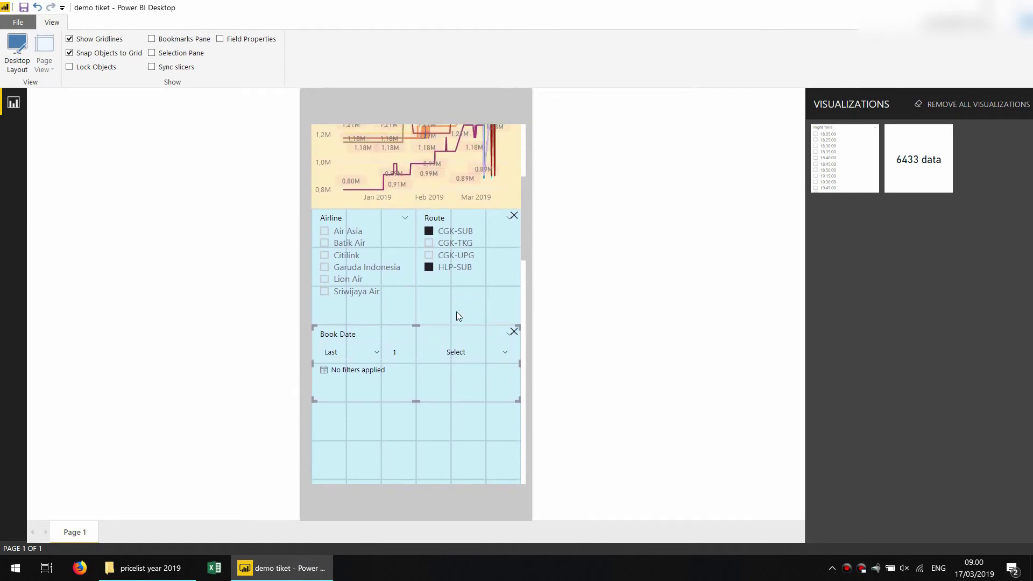
scroll(456, 315, up, 3)
scroll(458, 315, up, 4)
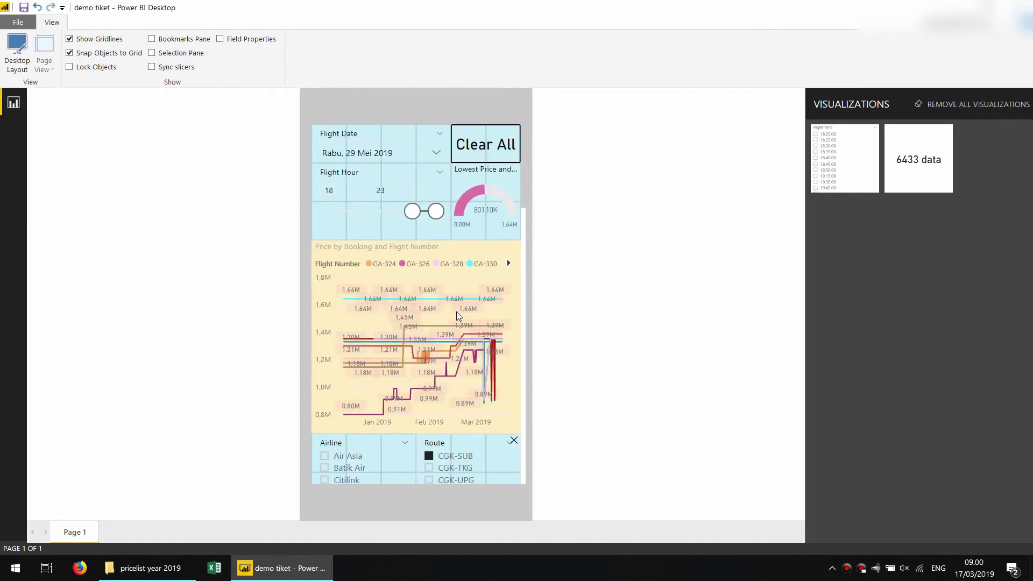
- Return to the desktop layout and save the report
click(15, 48)
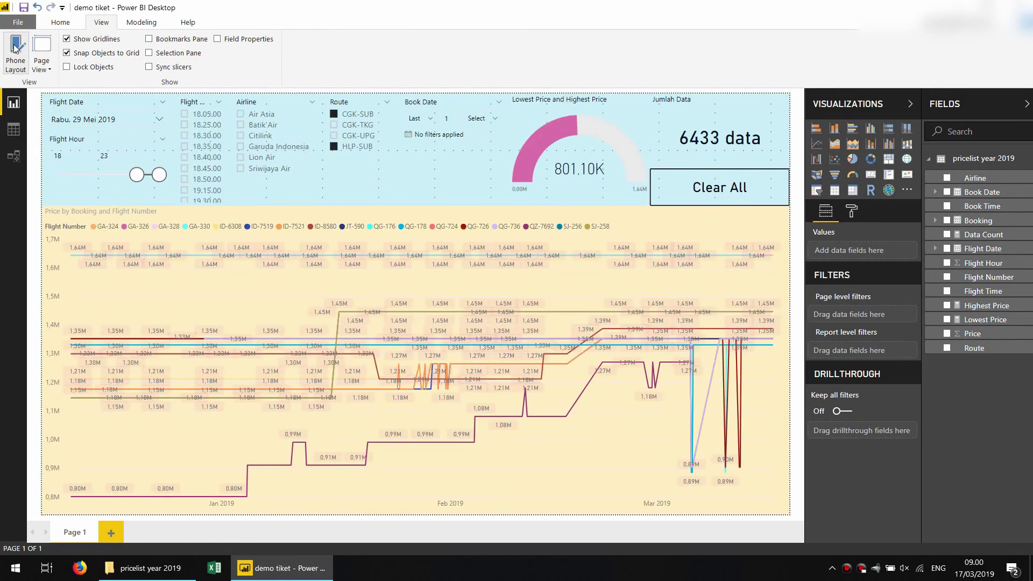
click(26, 10)
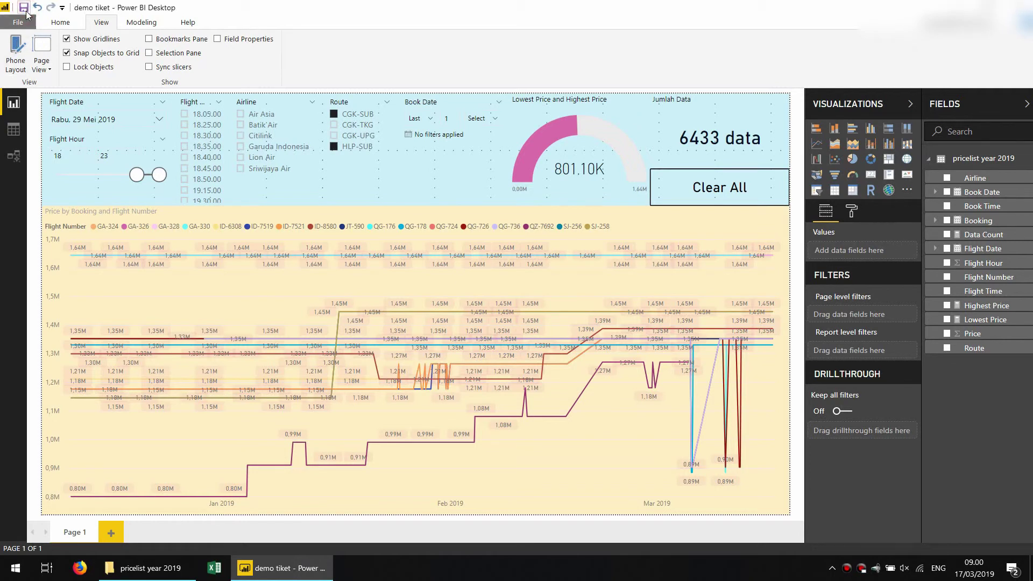
- Publish the report to My workspace and dismiss the publishing dialog
click(66, 25)
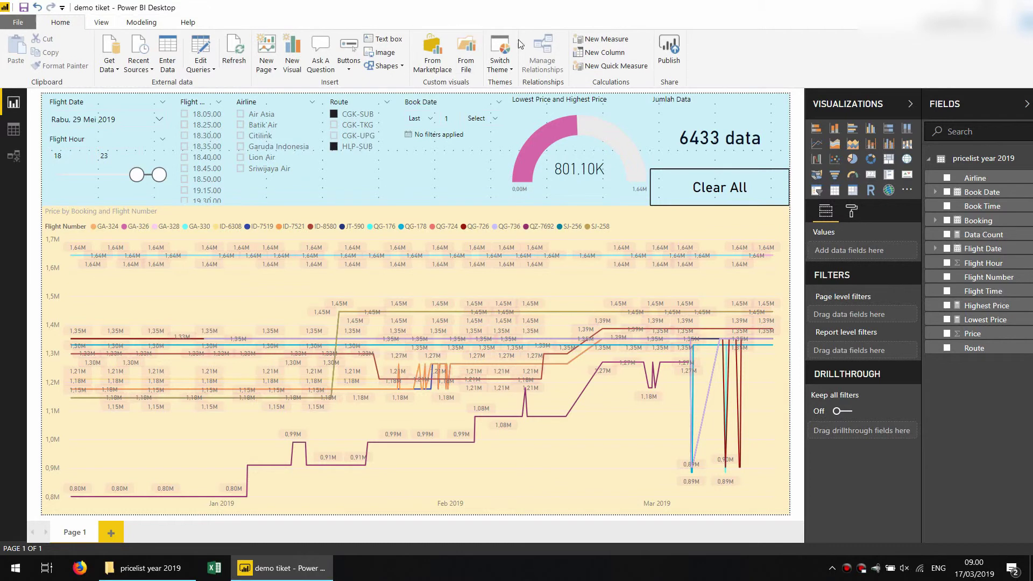
click(676, 48)
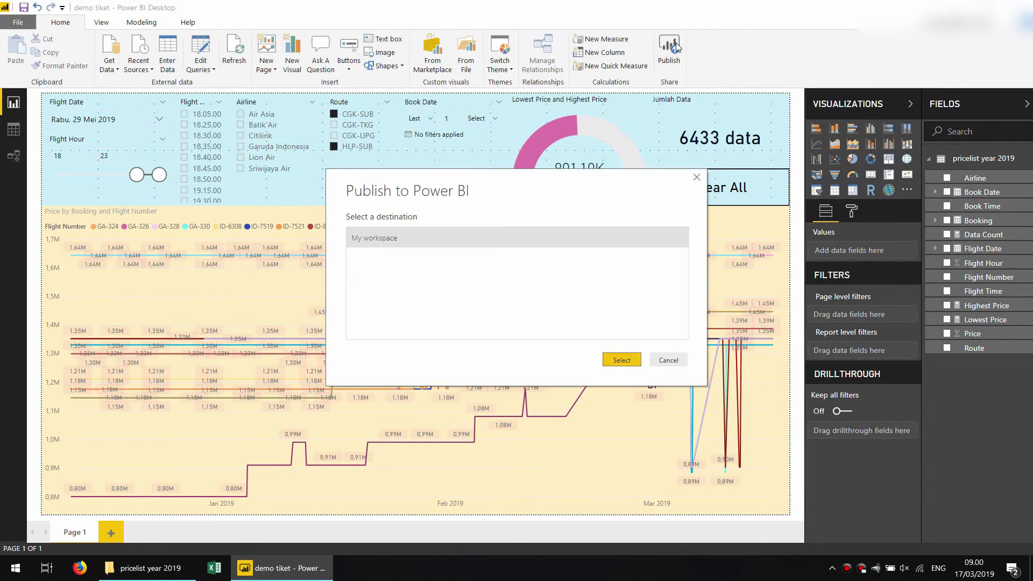
click(564, 238)
click(623, 359)
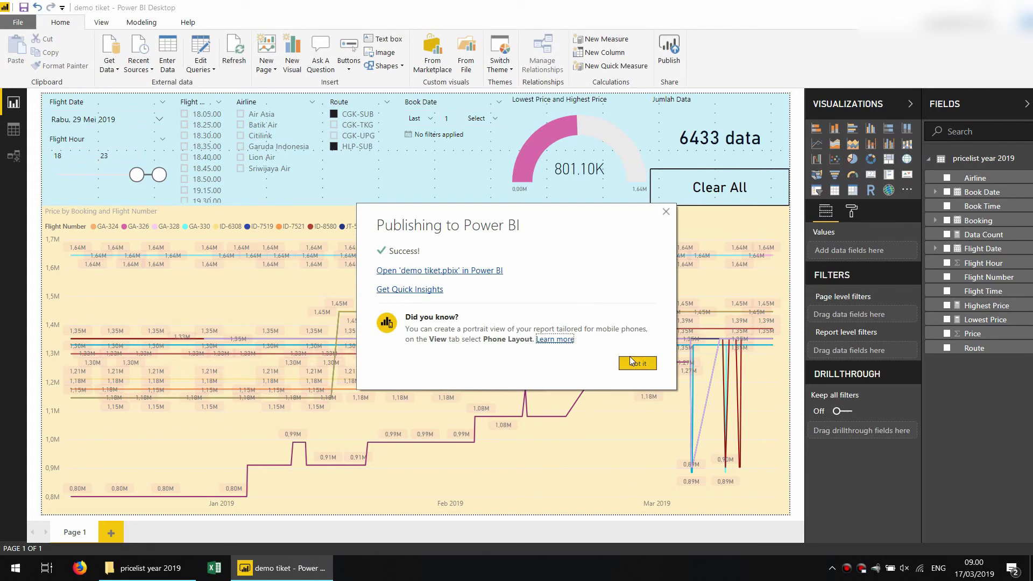
click(430, 250)
click(644, 364)
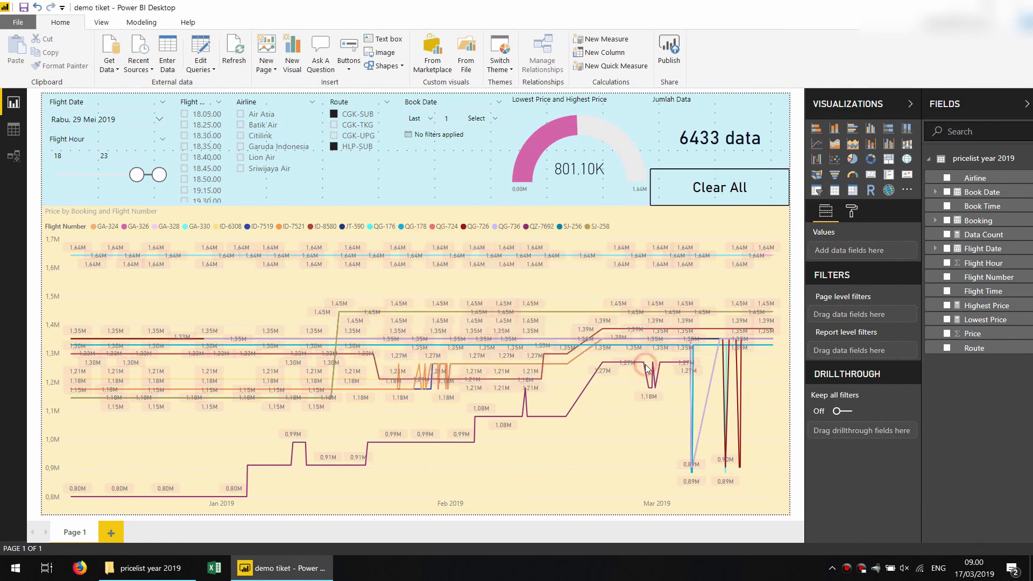